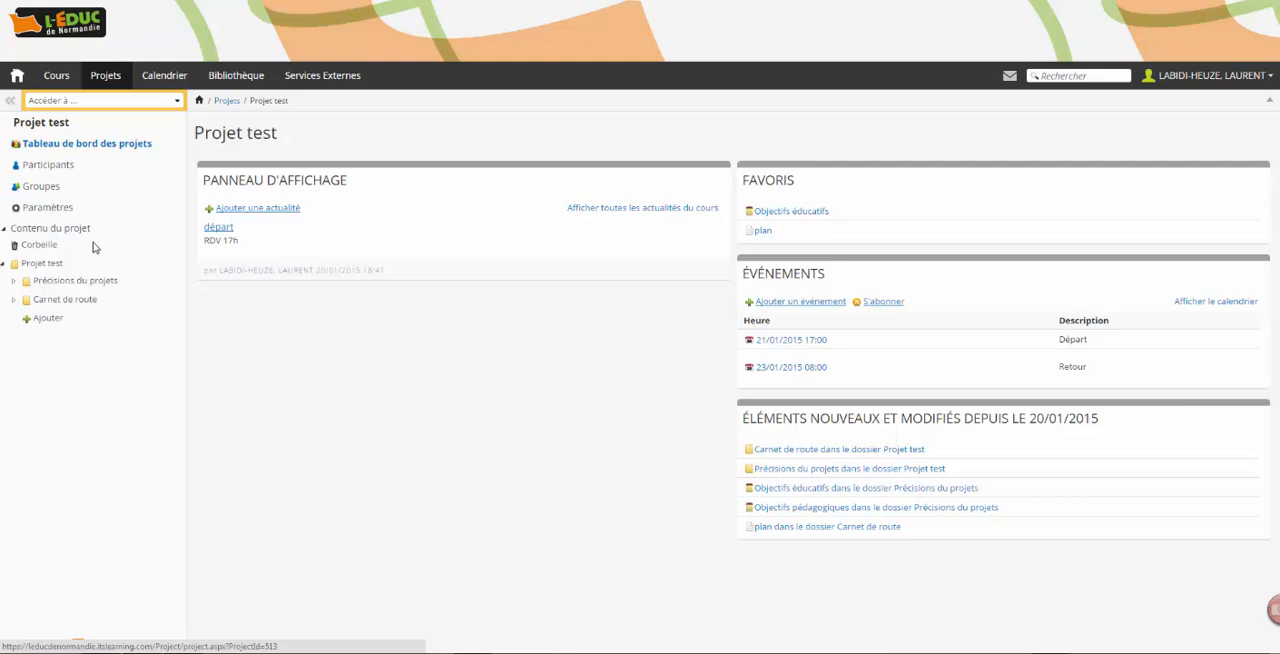
- Deactivate the Précisions du projets folder in Projet test together with its contents
{"action": "left_click", "coordinate": [43, 264]}
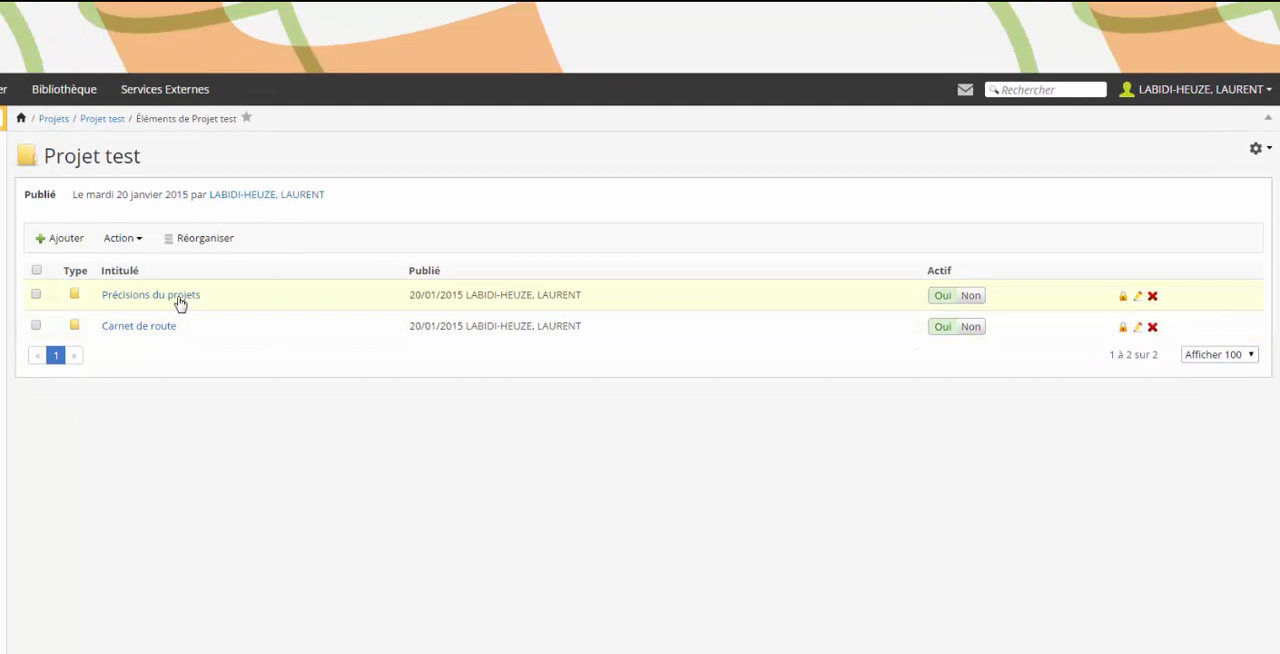
{"action": "left_click", "coordinate": [971, 296]}
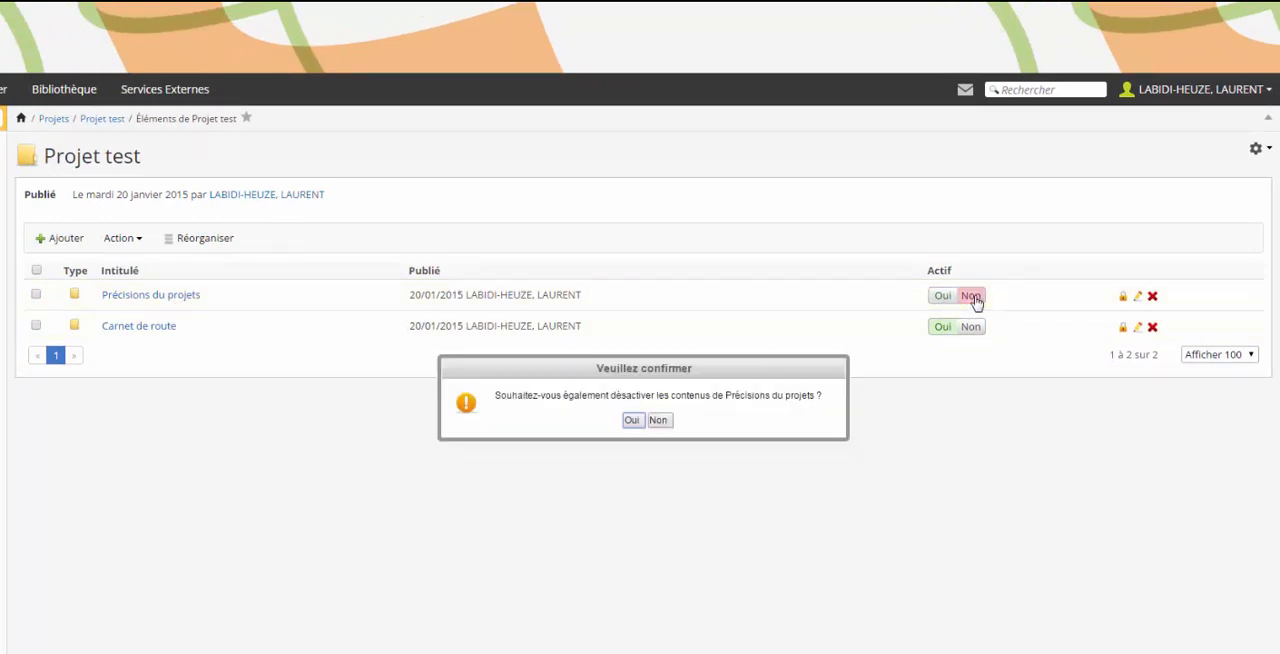
{"action": "left_click", "coordinate": [632, 421]}
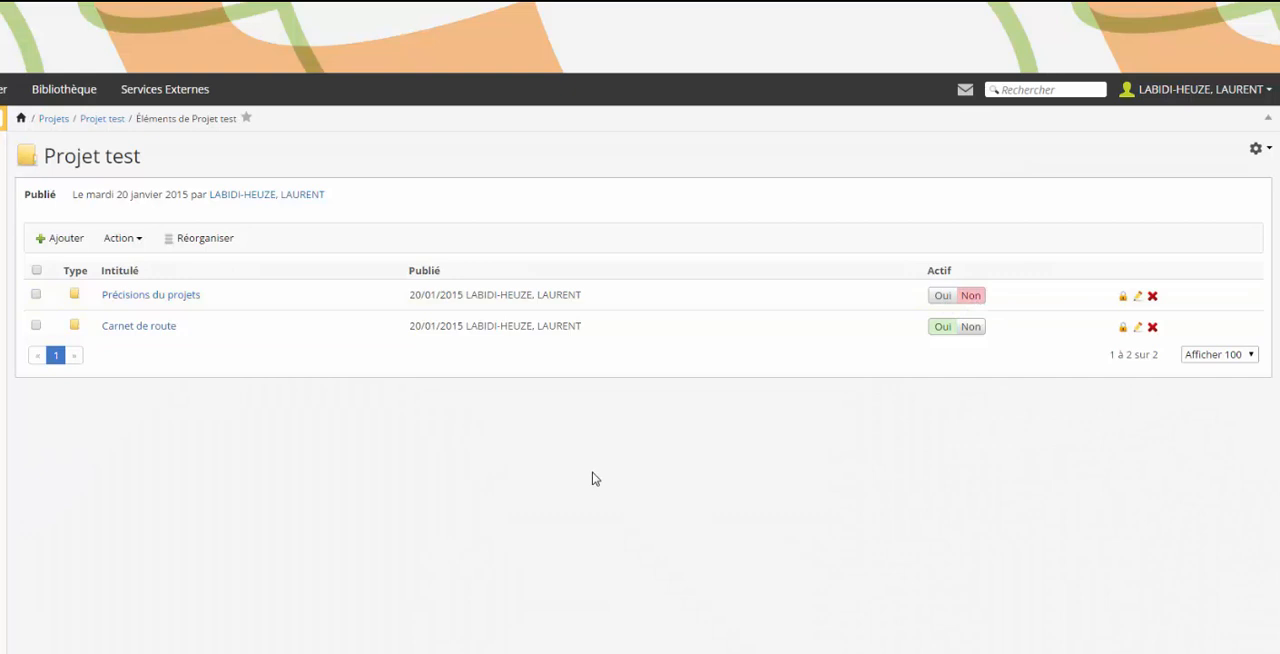
- Open the Précisions du projets folder and expand it in the project tree to check whether its items are active
{"action": "left_click", "coordinate": [163, 303]}
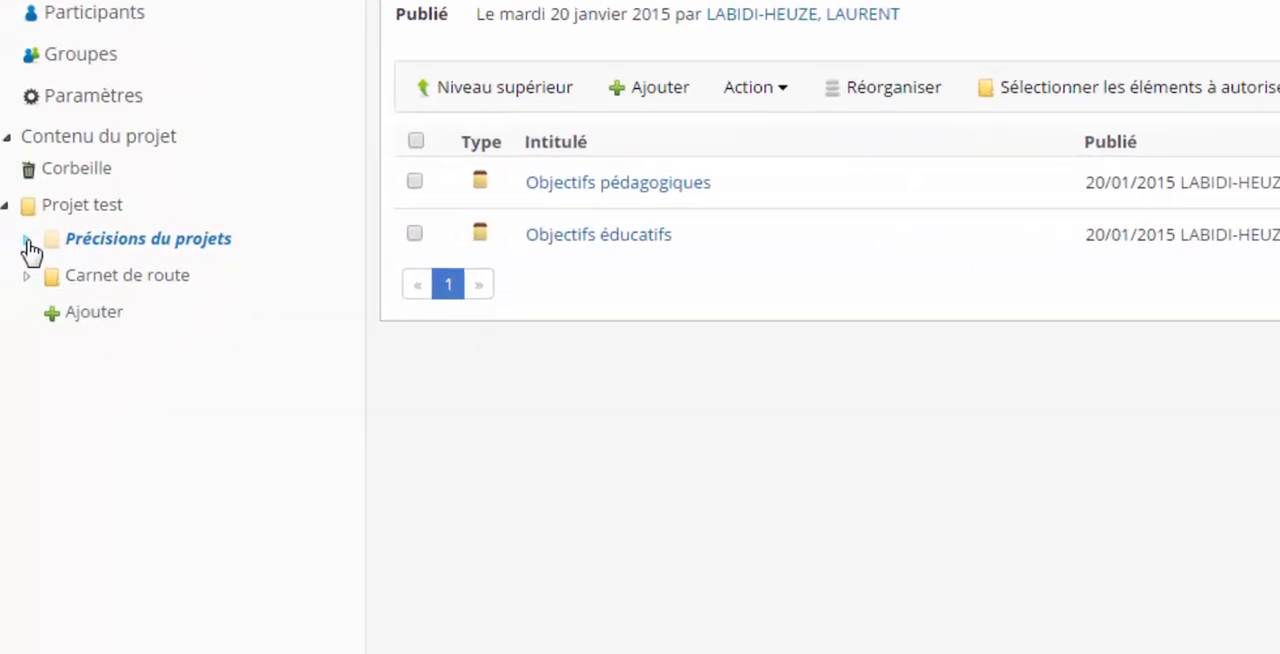
{"action": "left_click", "coordinate": [28, 241]}
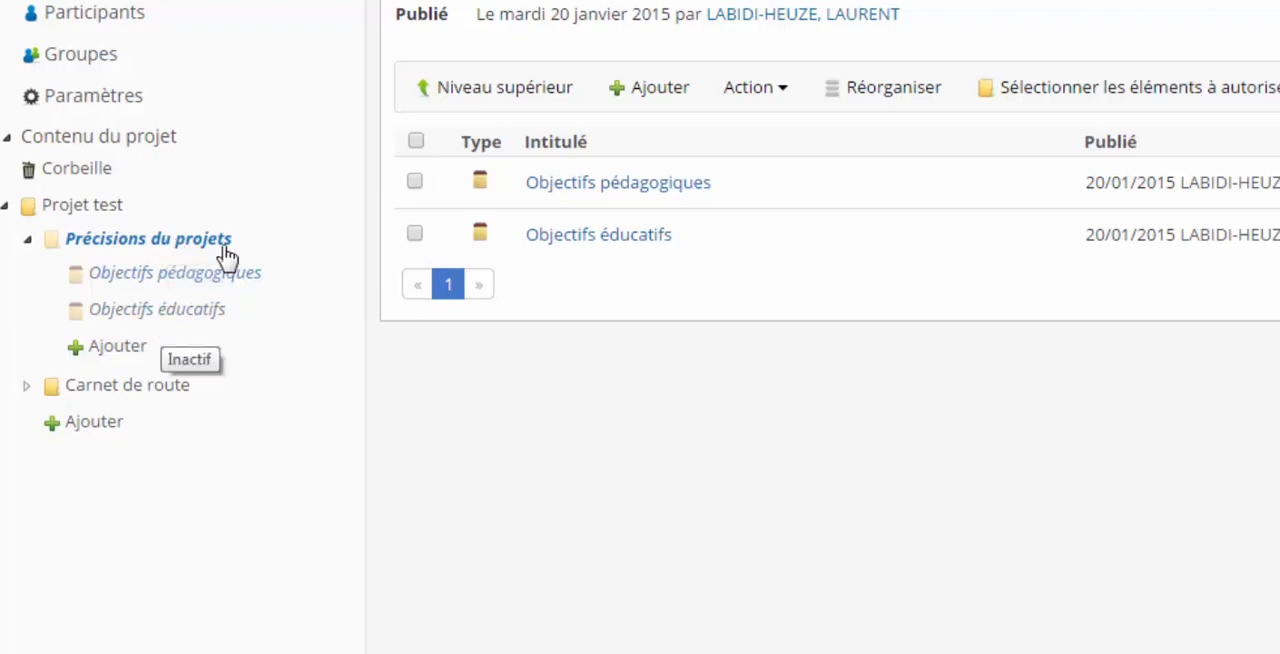
{"action": "left_click", "coordinate": [115, 254]}
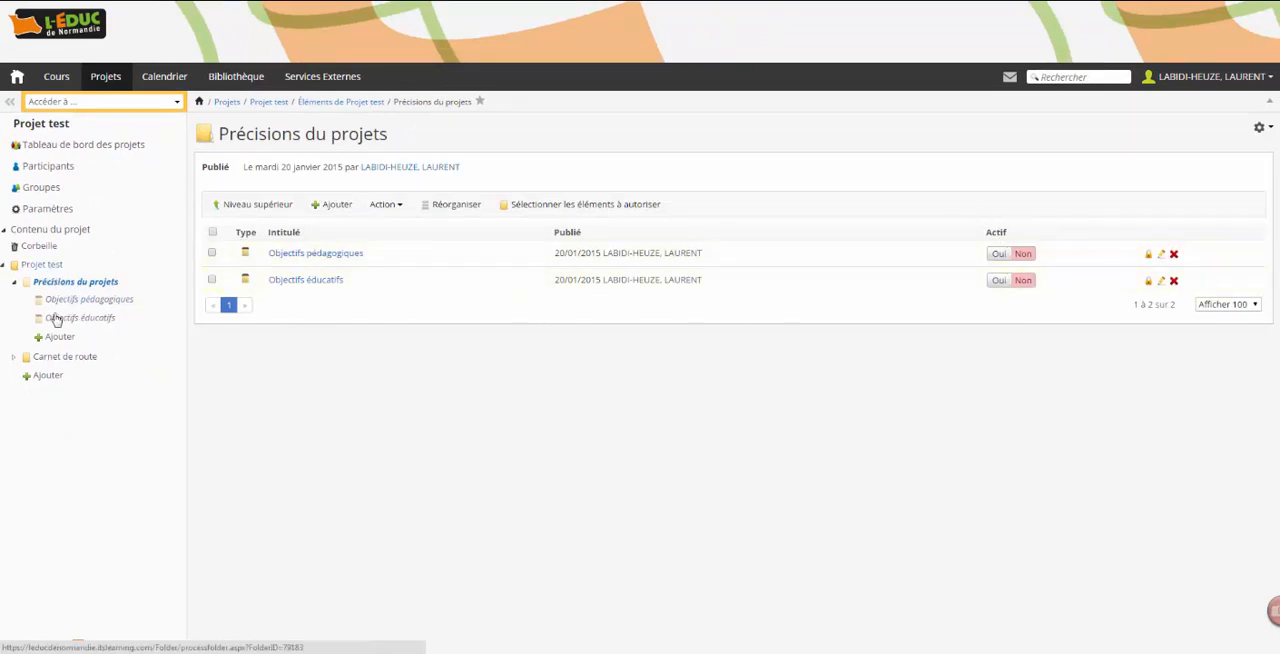
- Reactivate the Précisions du projets folder in Projet test together with its contents
{"action": "left_click", "coordinate": [46, 266]}
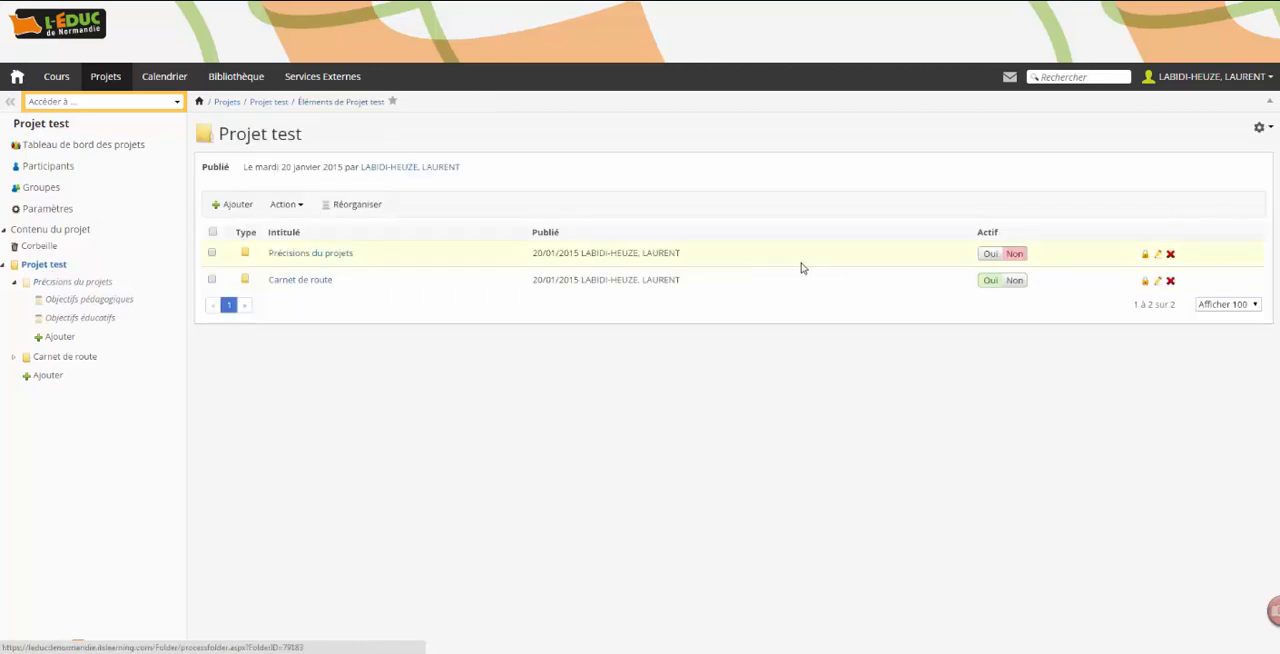
{"action": "left_click", "coordinate": [990, 254]}
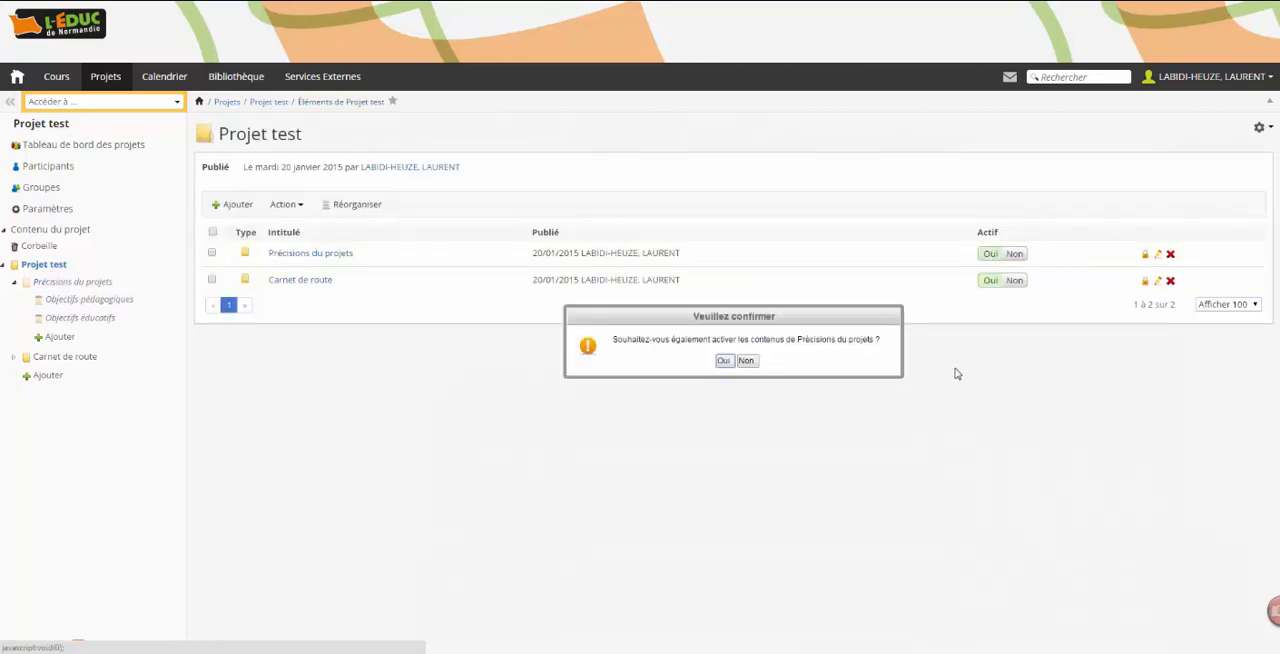
{"action": "left_click", "coordinate": [723, 362]}
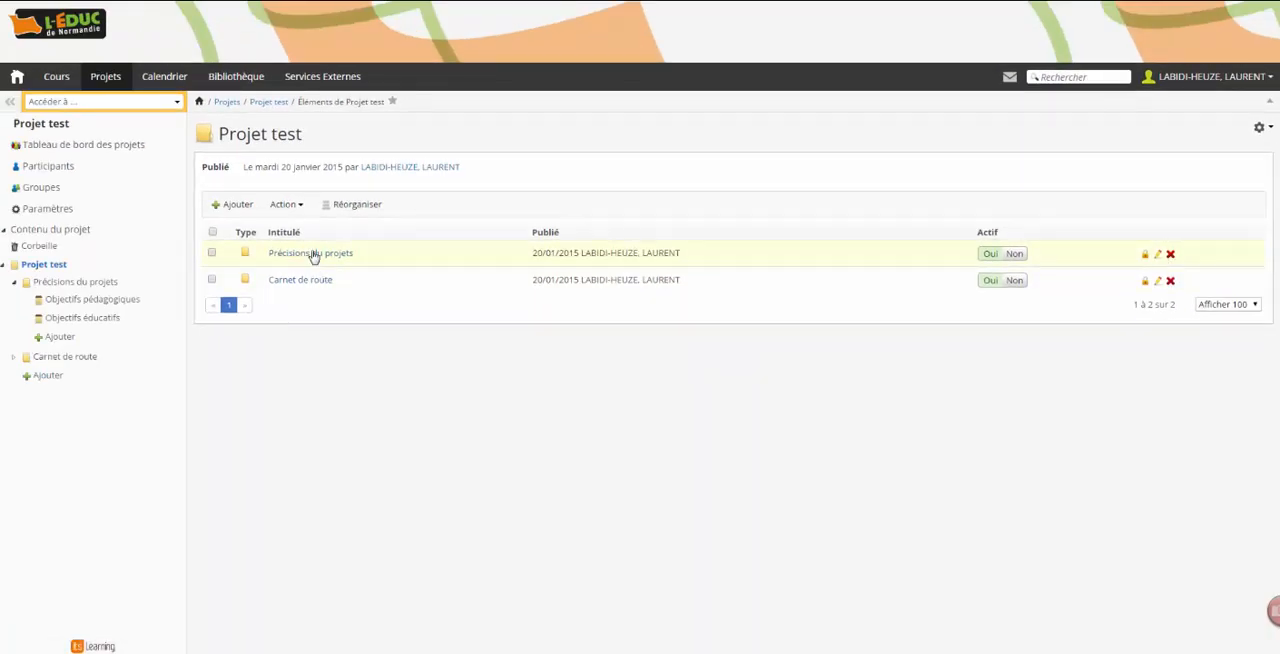
- Display the authorisations overview of the Précisions du projets folder and examine the rights of the Participant au projet role
{"action": "left_click", "coordinate": [81, 285]}
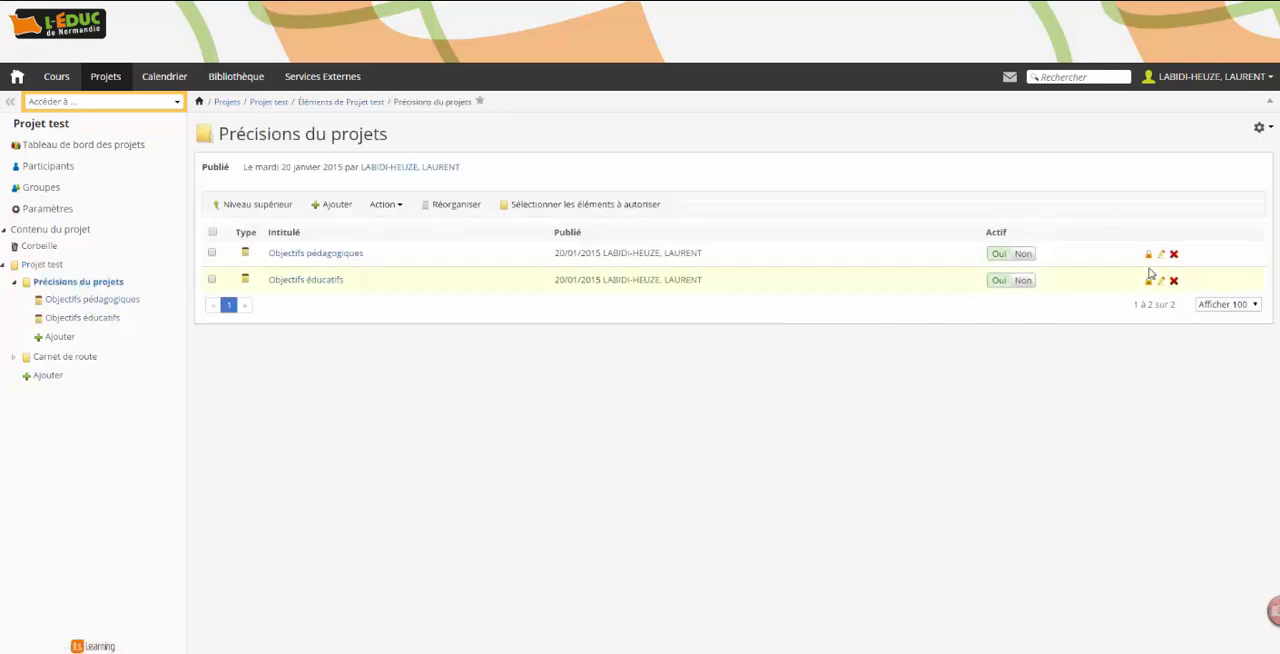
{"action": "left_click", "coordinate": [1259, 127]}
{"action": "left_click", "coordinate": [41, 266]}
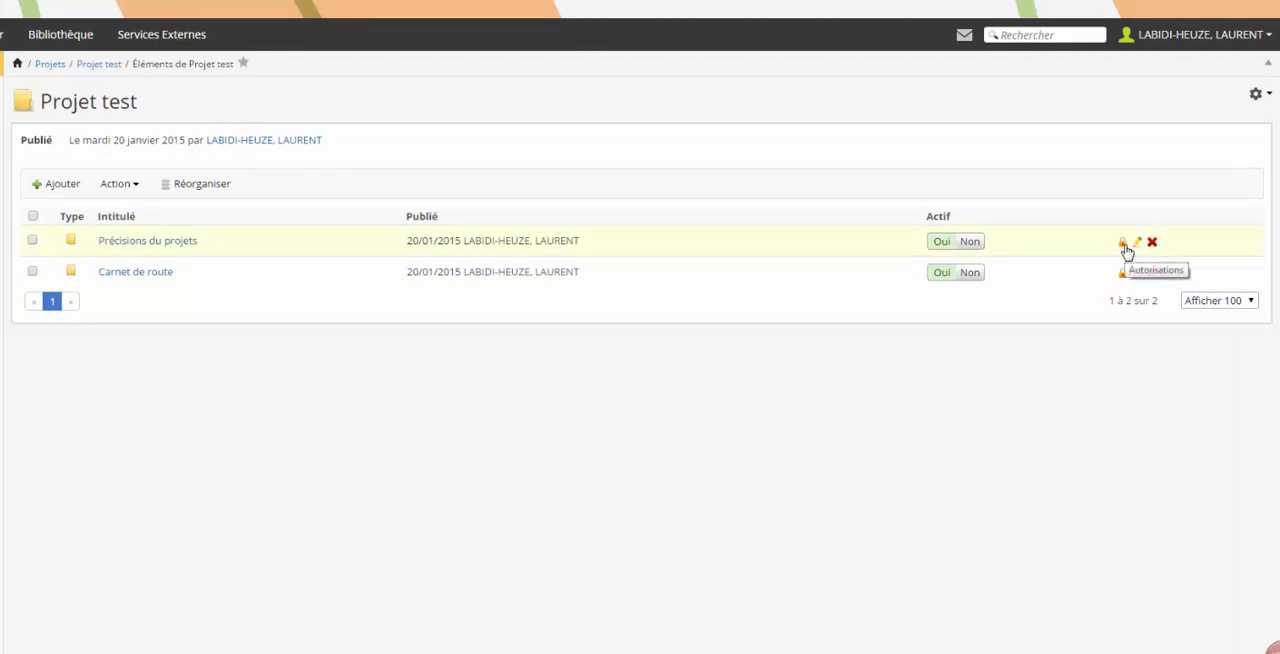
{"action": "left_click", "coordinate": [1125, 245]}
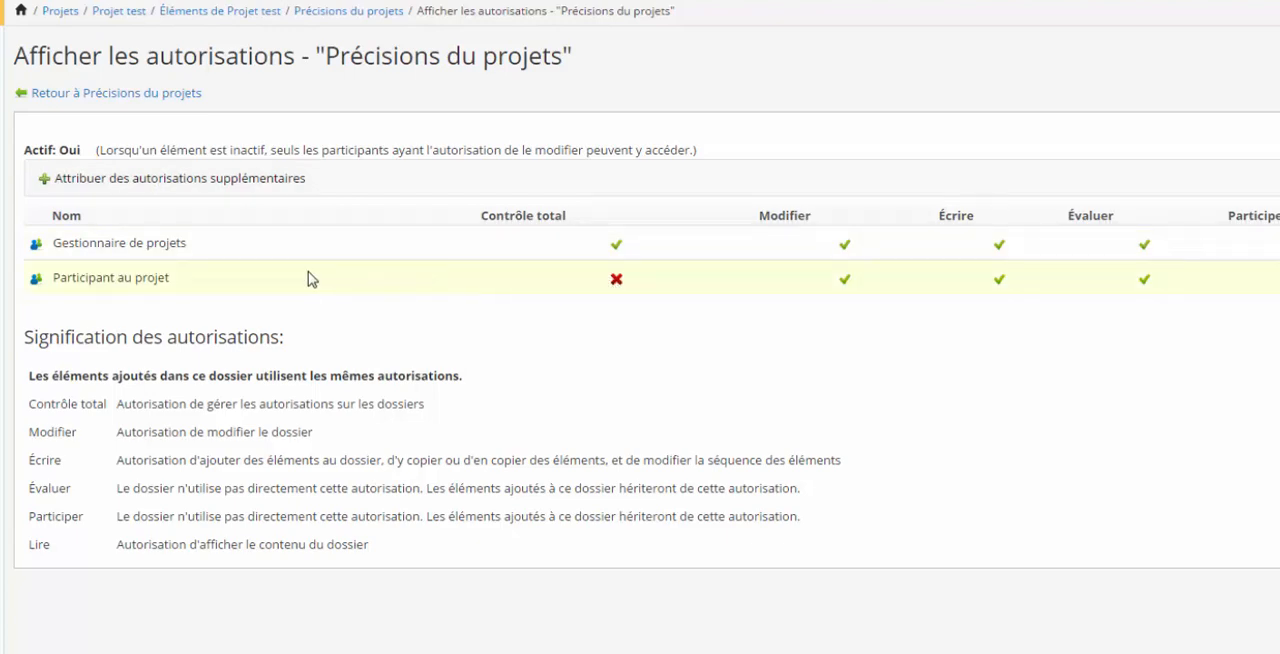
{"action": "left_click", "coordinate": [144, 277]}
- Add the listed project manager to the people authorised to view and participate in the Précisions du projets folder
{"action": "left_click", "coordinate": [92, 284]}
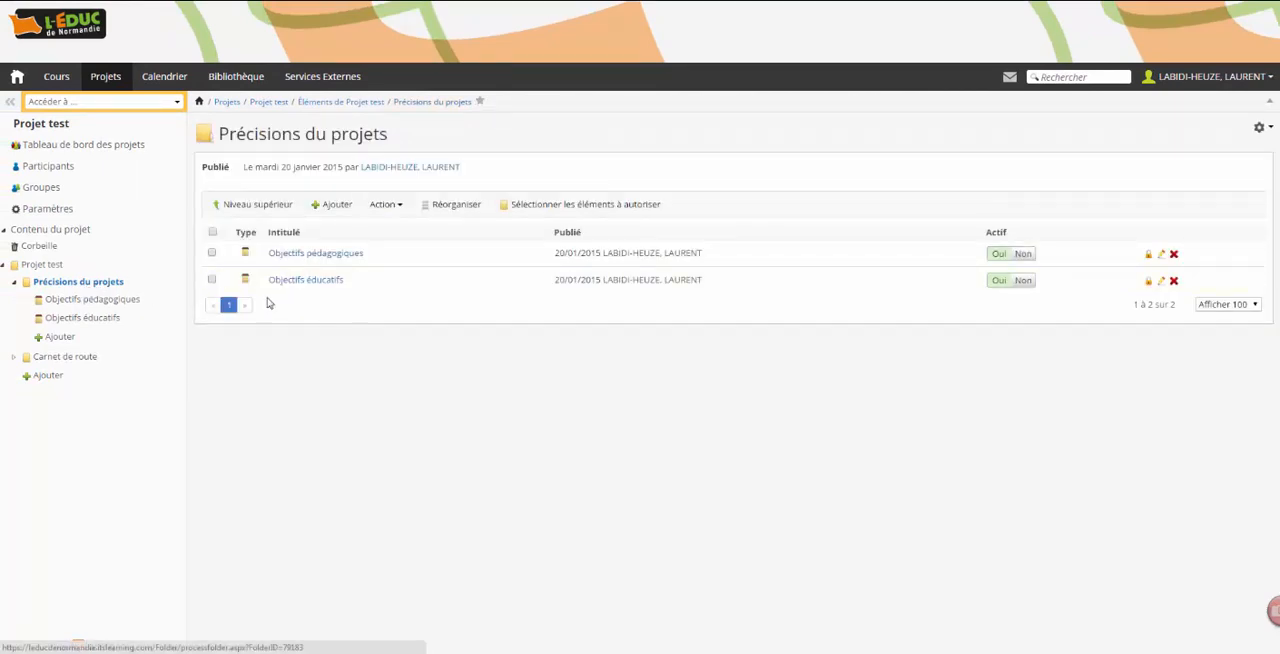
{"action": "left_click", "coordinate": [1259, 127]}
{"action": "left_click", "coordinate": [1241, 148]}
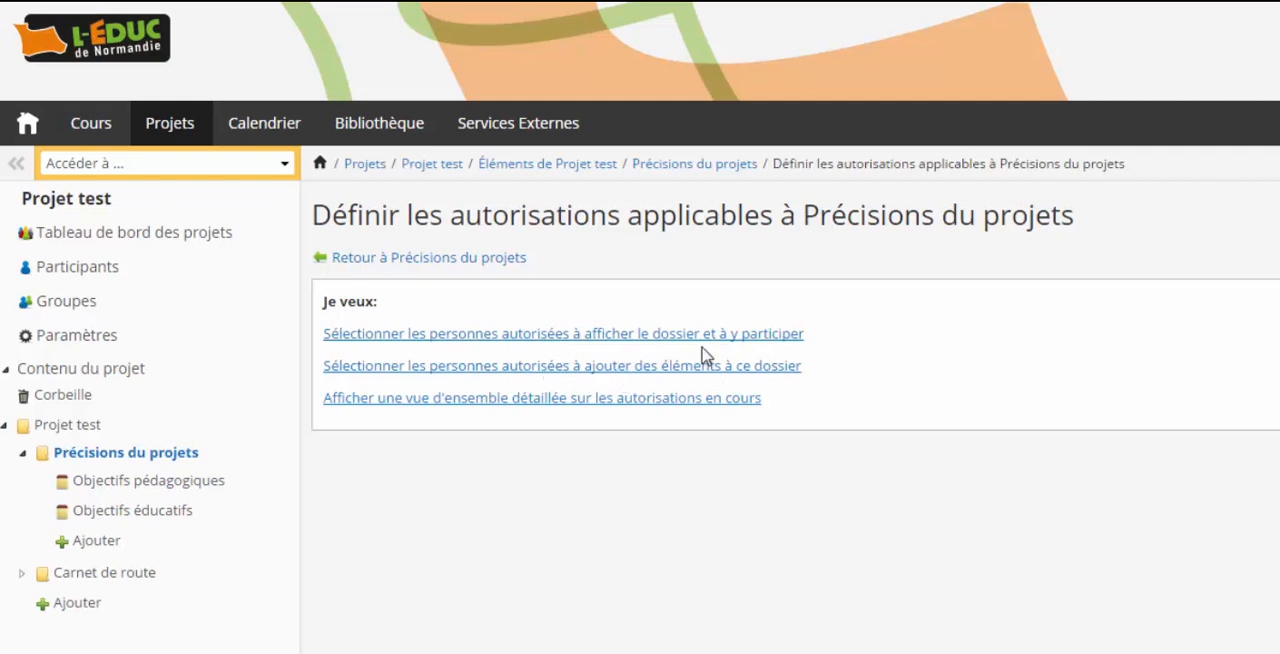
{"action": "left_click", "coordinate": [597, 342]}
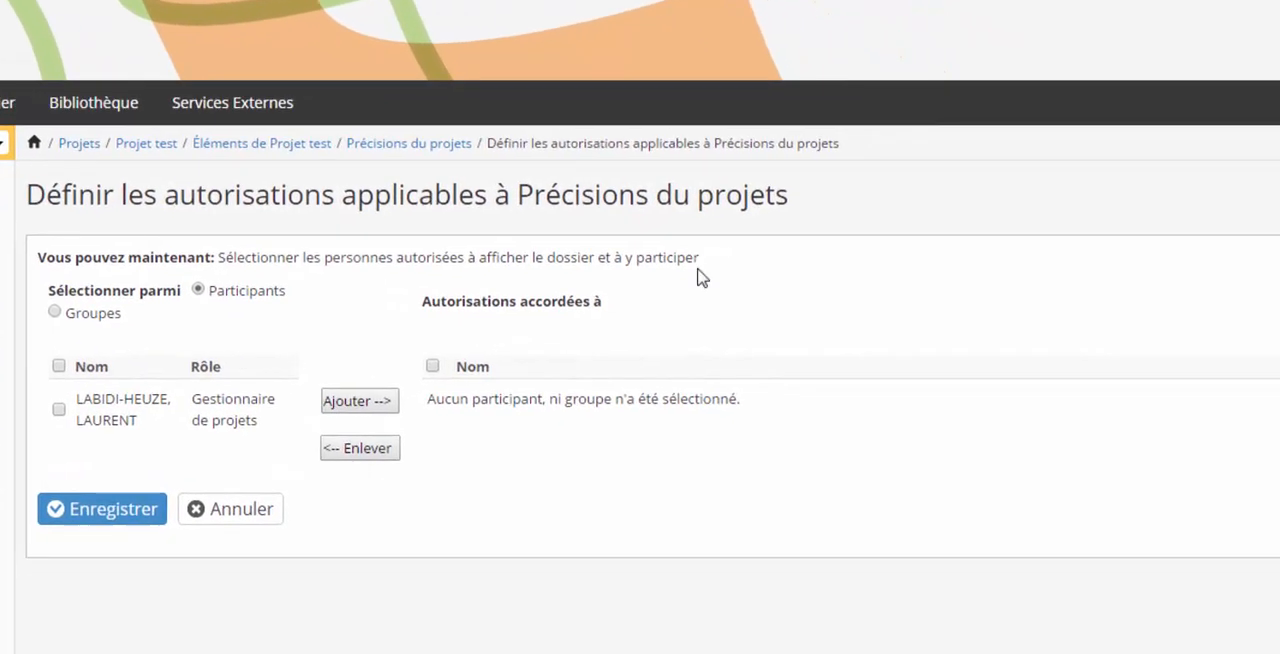
{"action": "left_click", "coordinate": [59, 410]}
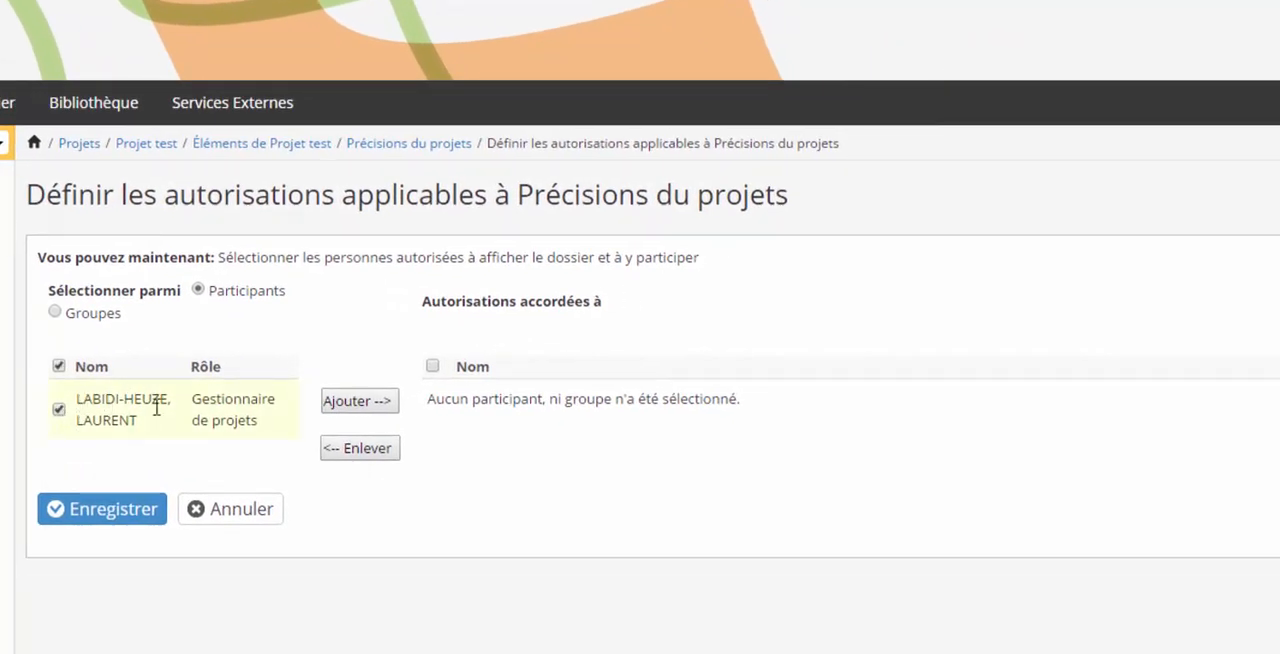
{"action": "left_click", "coordinate": [357, 402]}
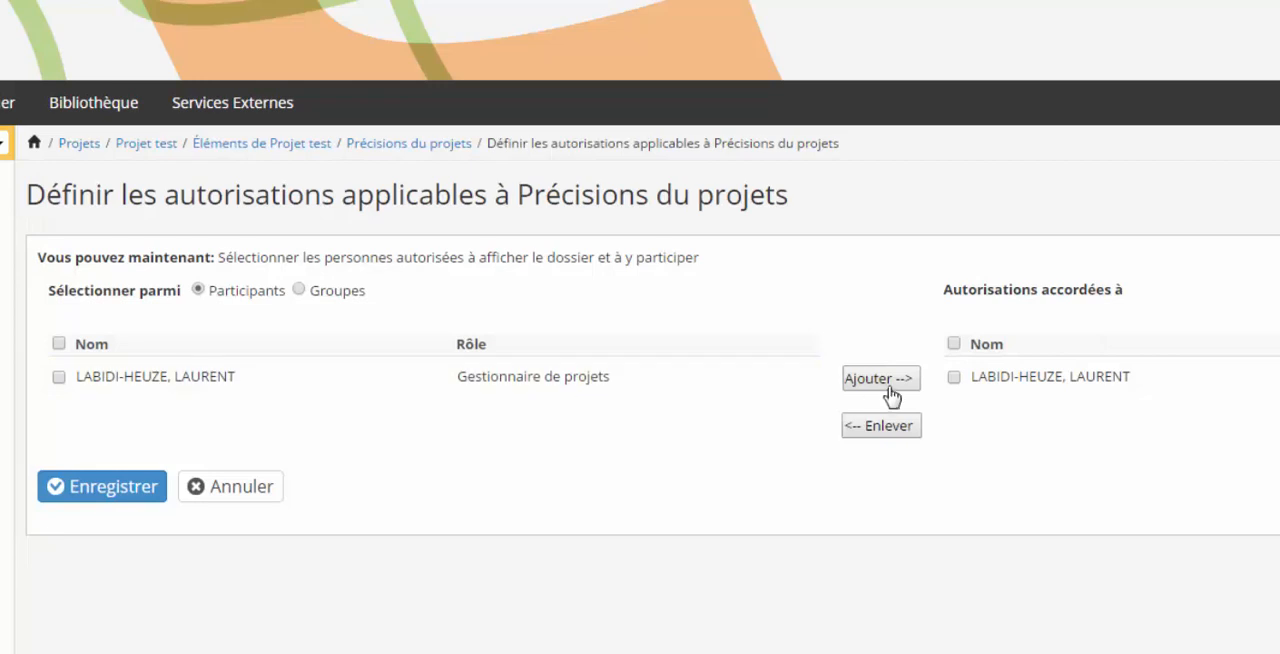
- Remove the project manager from the granted authorisations and switch the selection source to Groupes
{"action": "left_click", "coordinate": [954, 377]}
{"action": "left_click", "coordinate": [906, 434]}
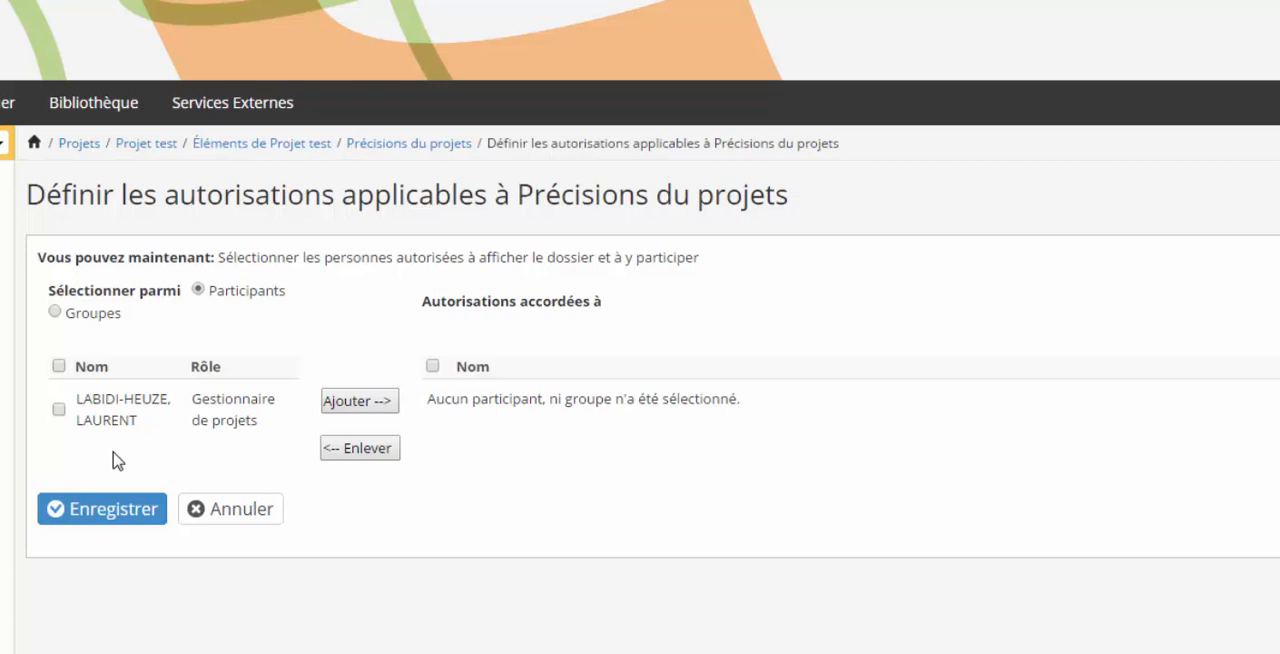
{"action": "left_click", "coordinate": [55, 312]}
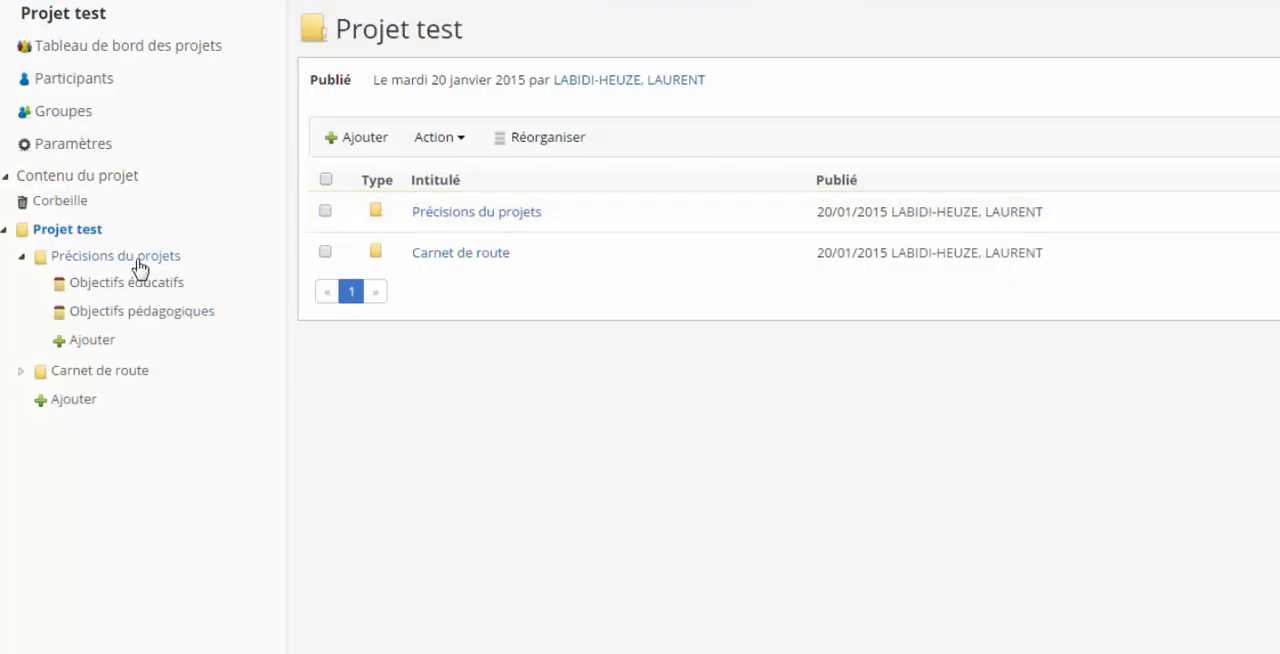
- Examine which element types can be added to the Précisions du projets folder, and return to the folder's contents
{"action": "left_click", "coordinate": [140, 262]}
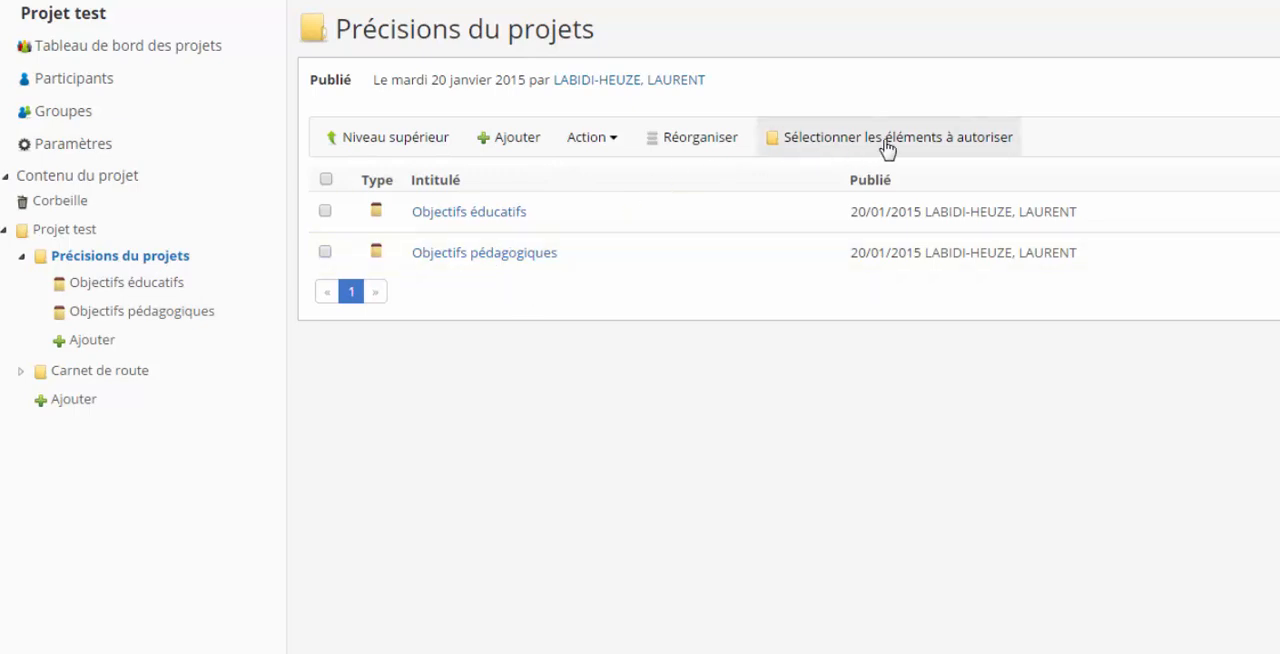
{"action": "left_click", "coordinate": [100, 341]}
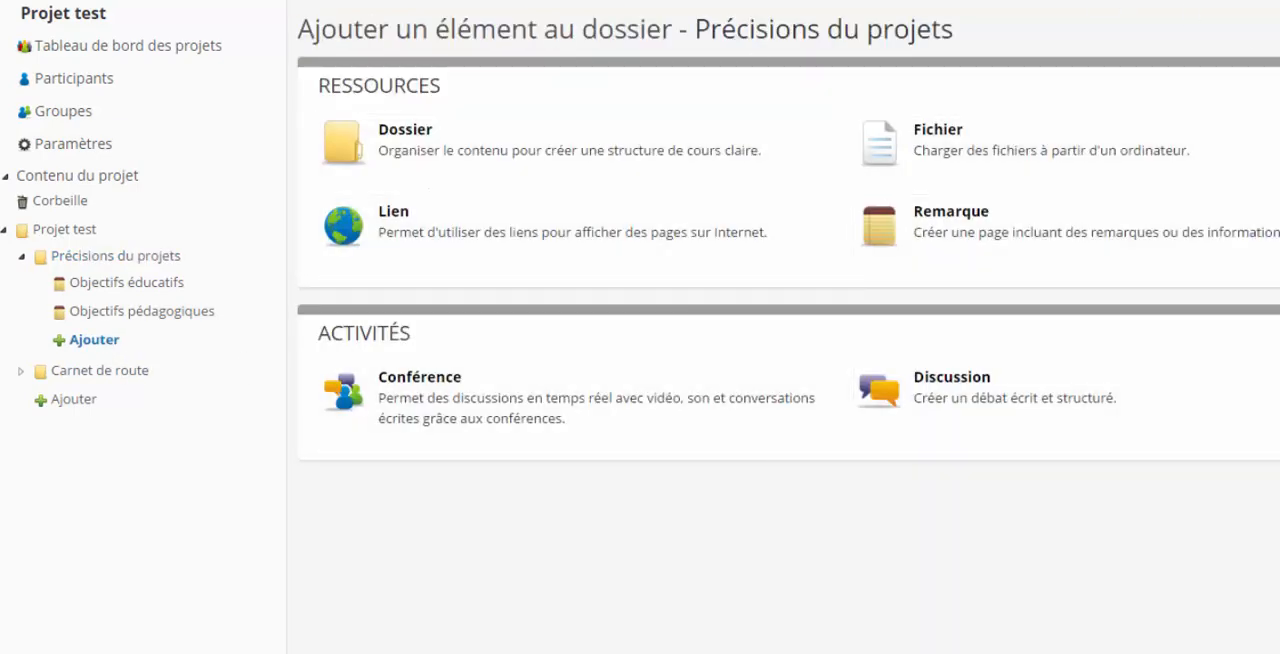
{"action": "left_click", "coordinate": [115, 253]}
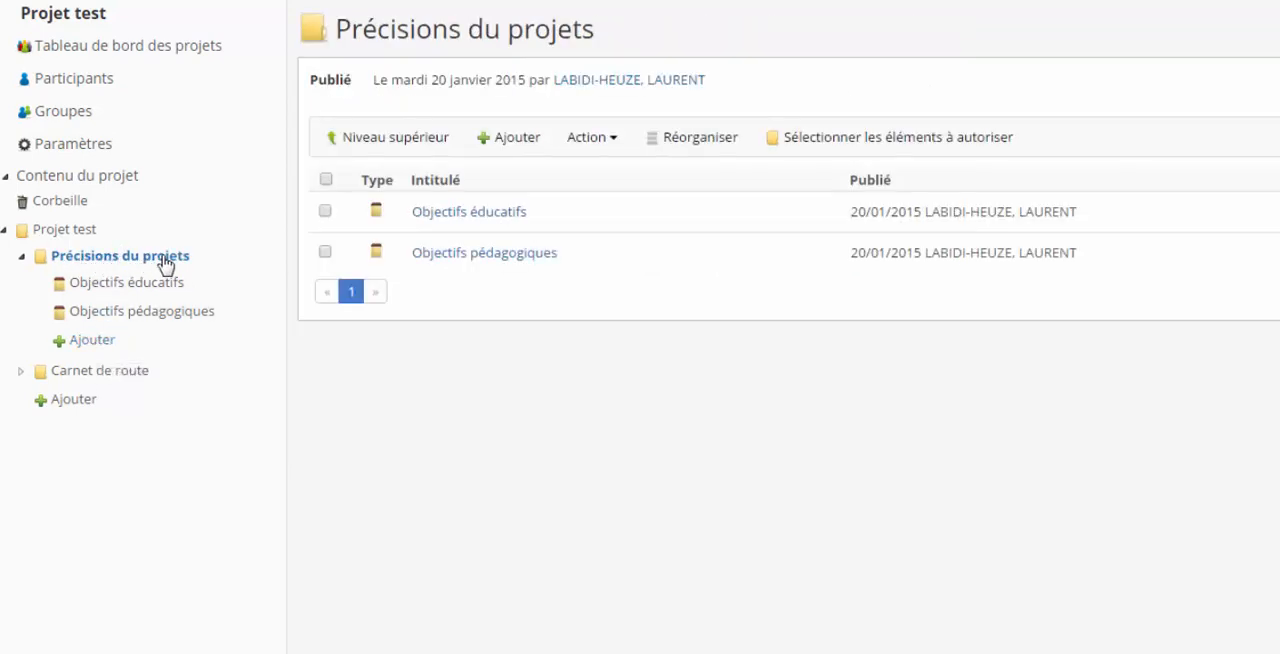
- Exclude Conférence from the element types authorised in the Précisions du projets folder, save, and check the folder's add-element page
{"action": "left_click", "coordinate": [887, 150]}
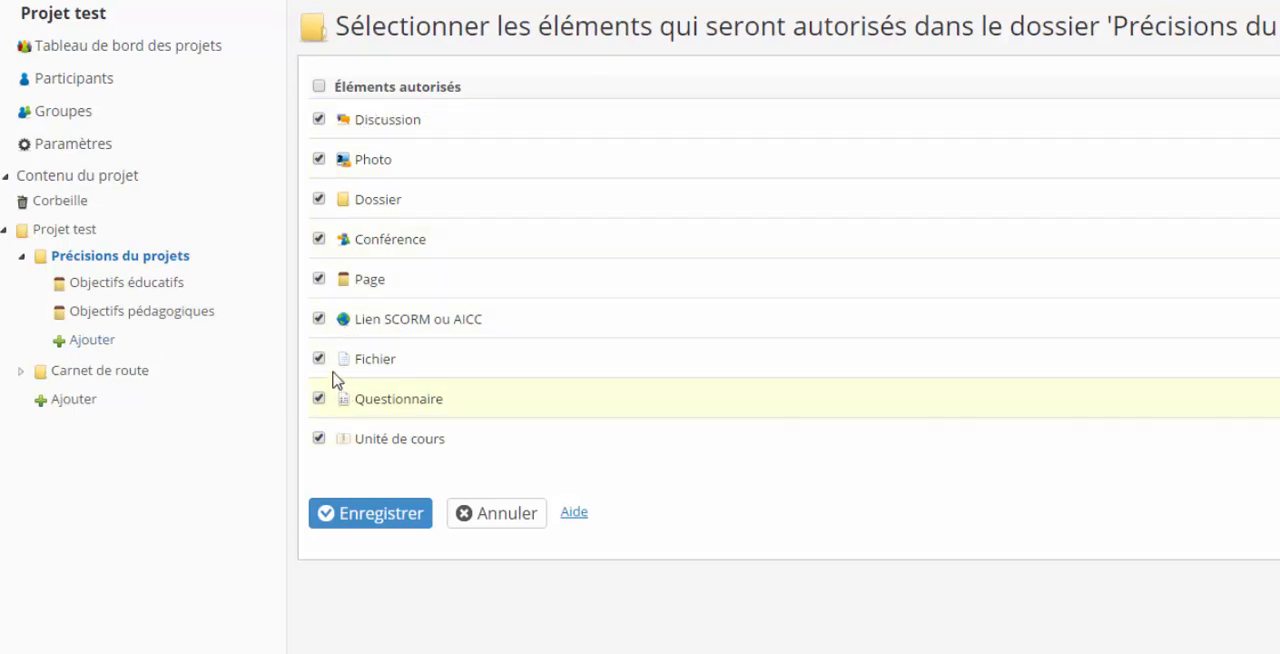
{"action": "left_click", "coordinate": [319, 239]}
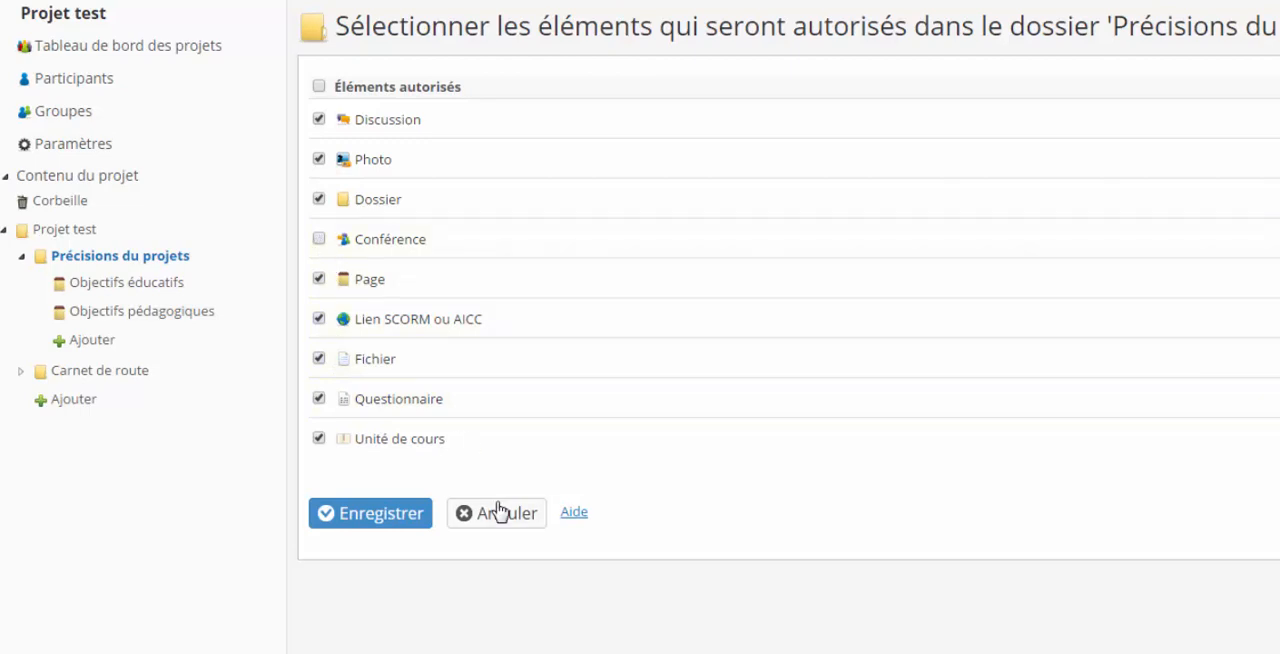
{"action": "left_click", "coordinate": [389, 514]}
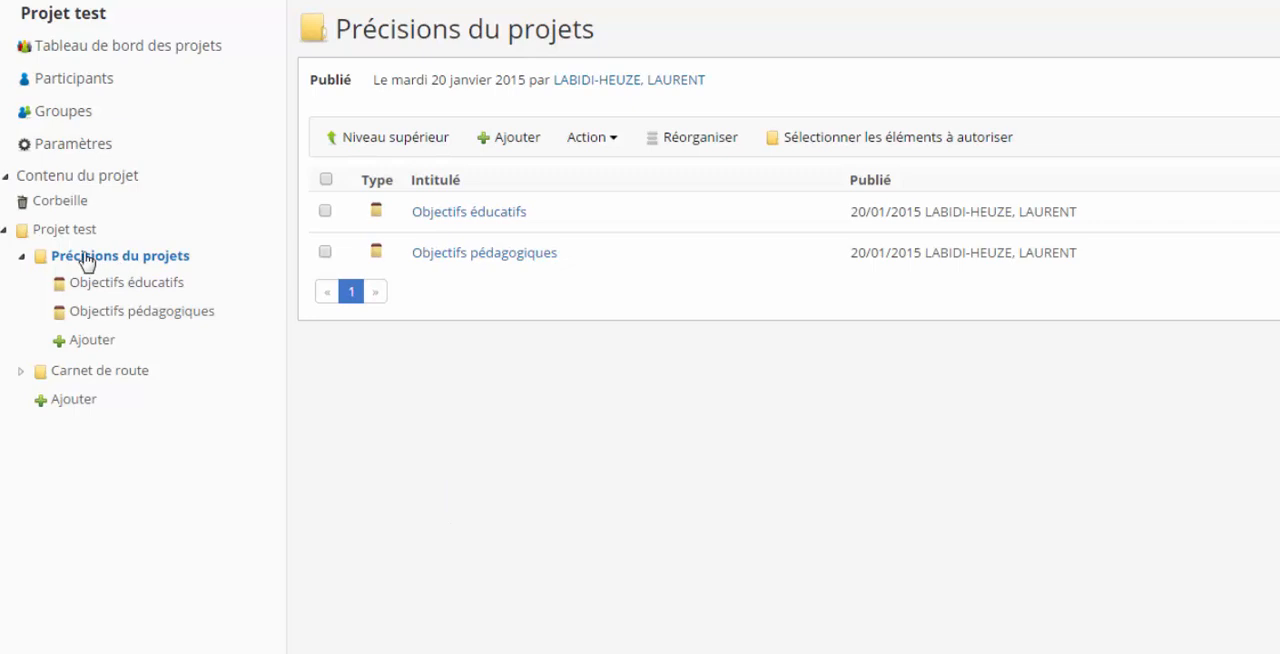
{"action": "left_click", "coordinate": [98, 342]}
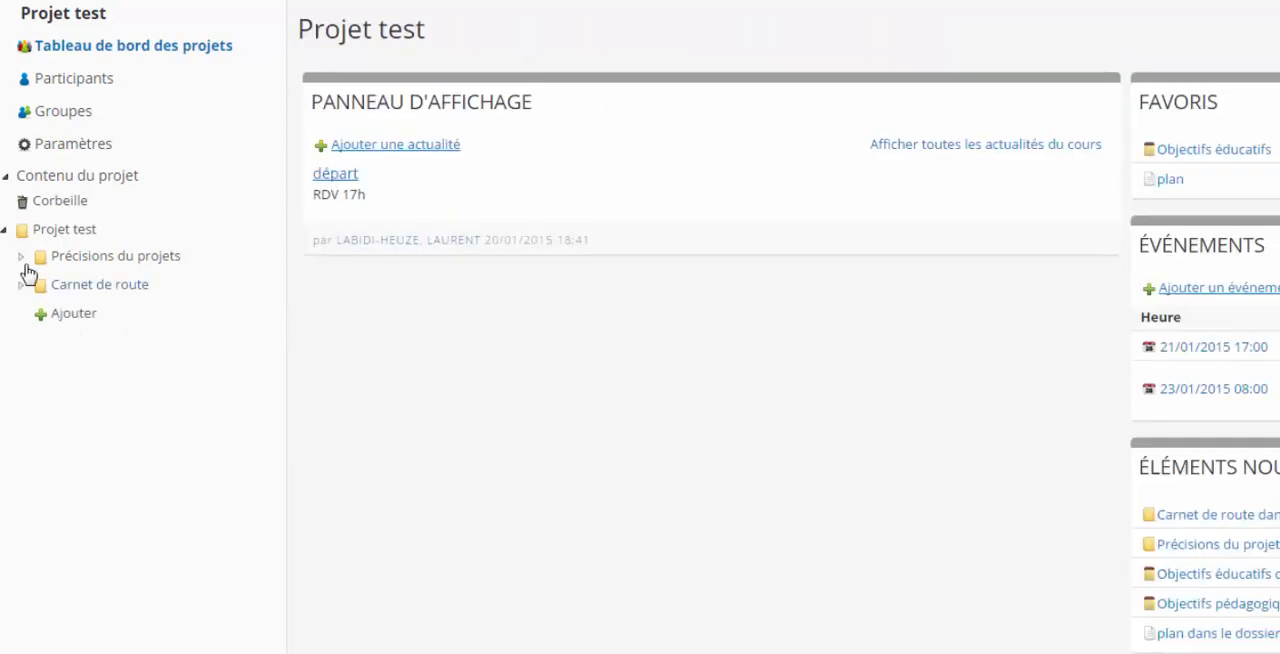
- Open the authorisations of the Objectifs éducatifs page in Précisions du projets and display the selection of people allowed to modify it
{"action": "left_click", "coordinate": [21, 261]}
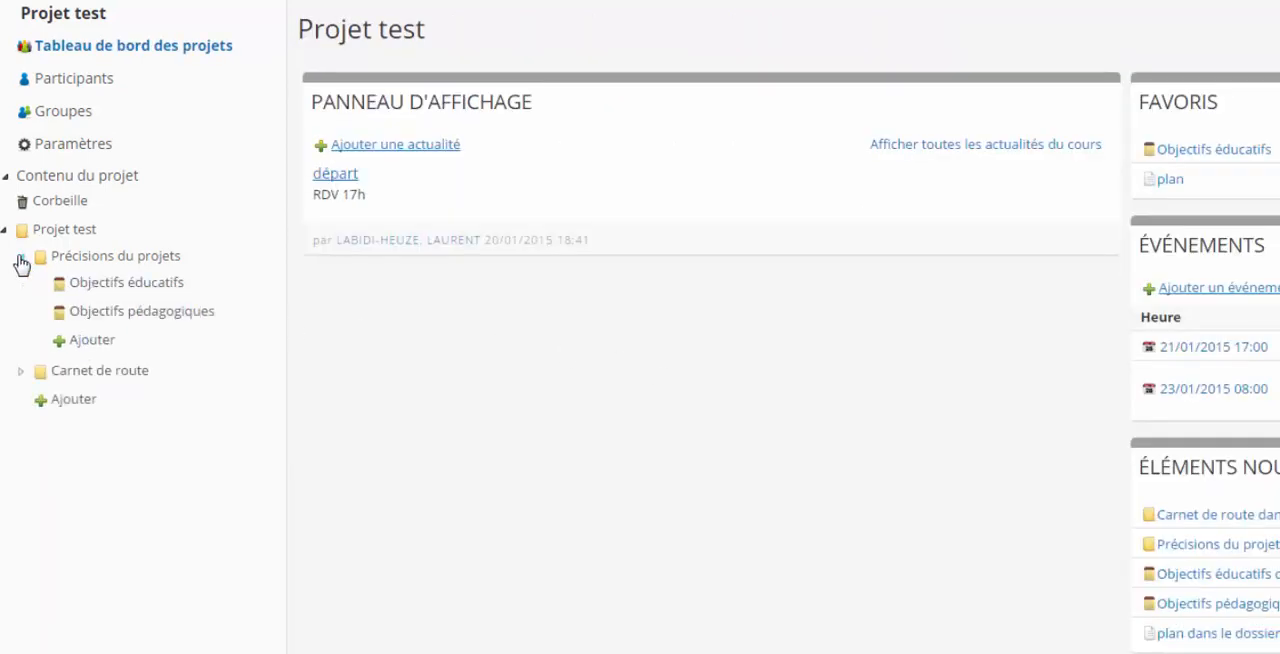
{"action": "left_click", "coordinate": [129, 285]}
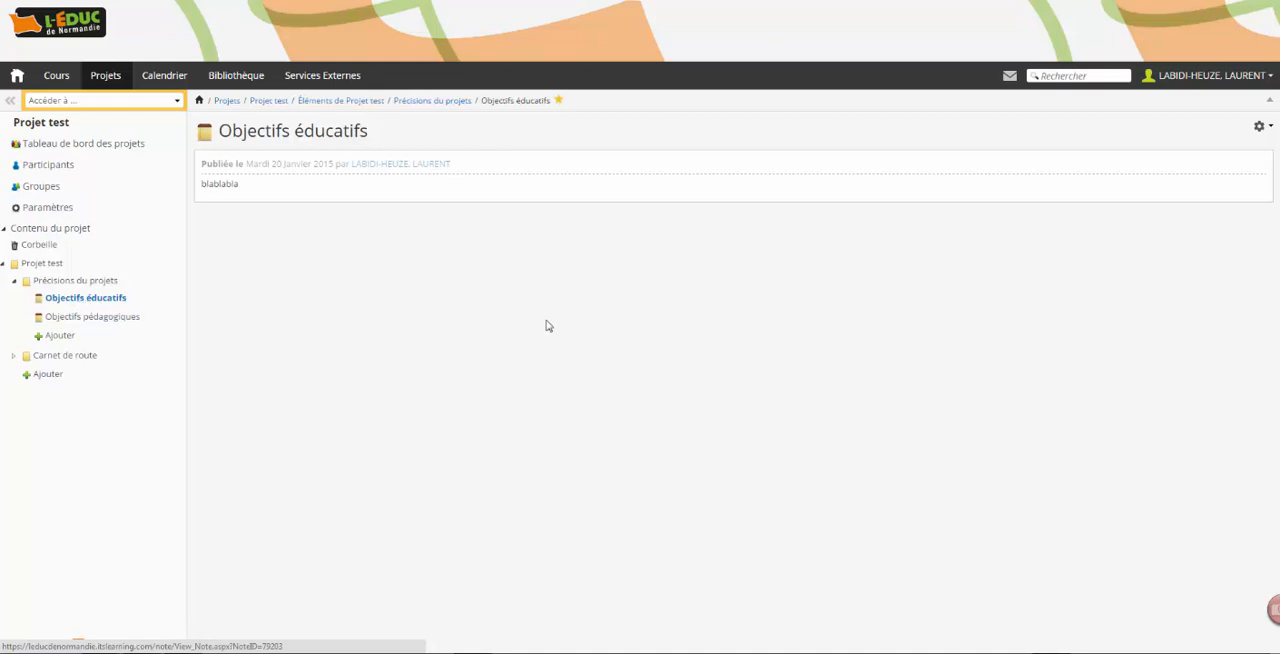
{"action": "left_click", "coordinate": [1259, 127]}
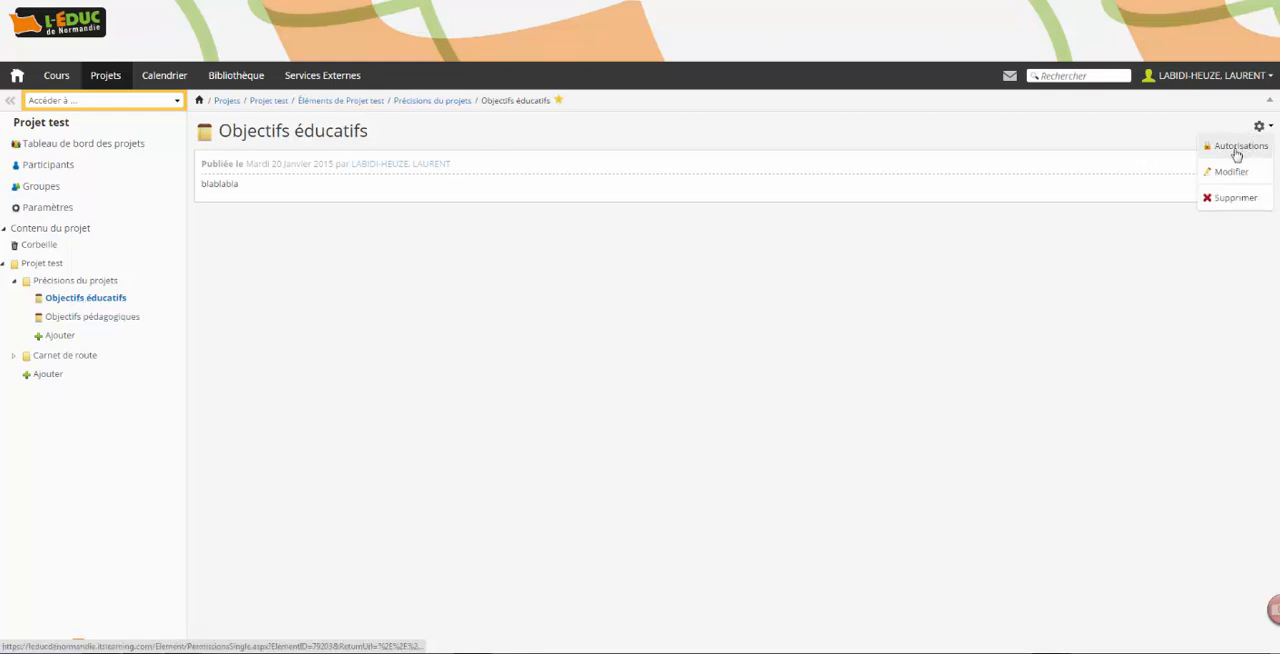
{"action": "left_click", "coordinate": [1237, 152]}
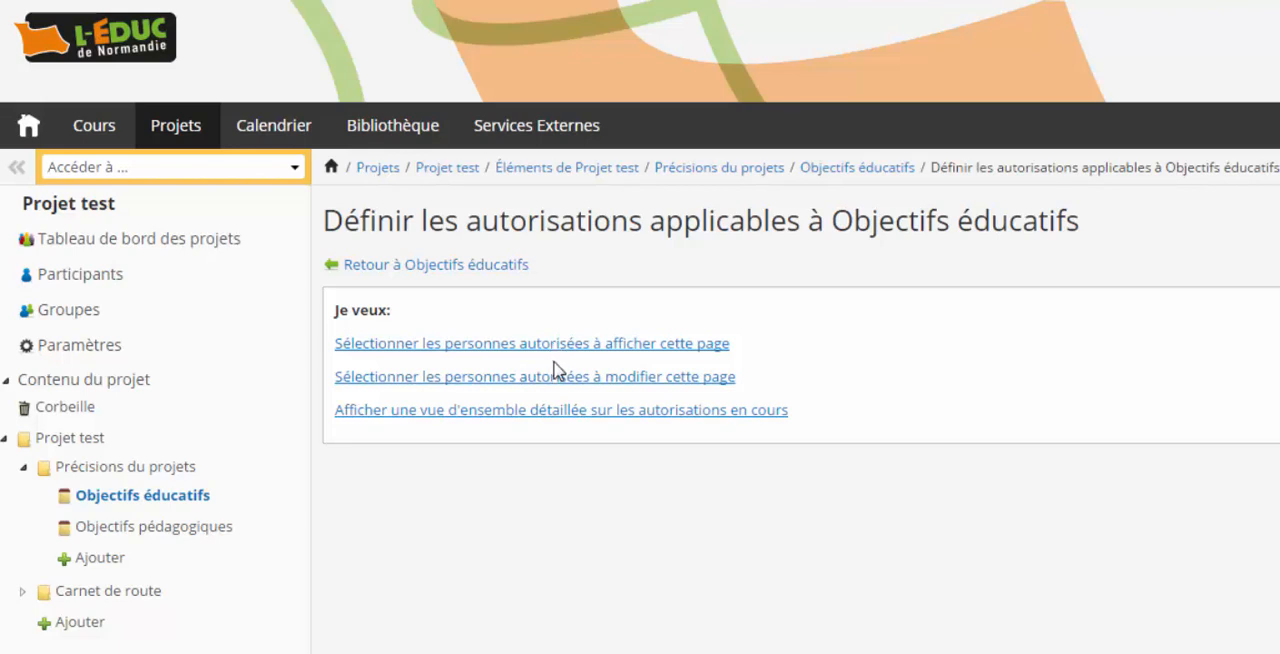
{"action": "left_click", "coordinate": [555, 377]}
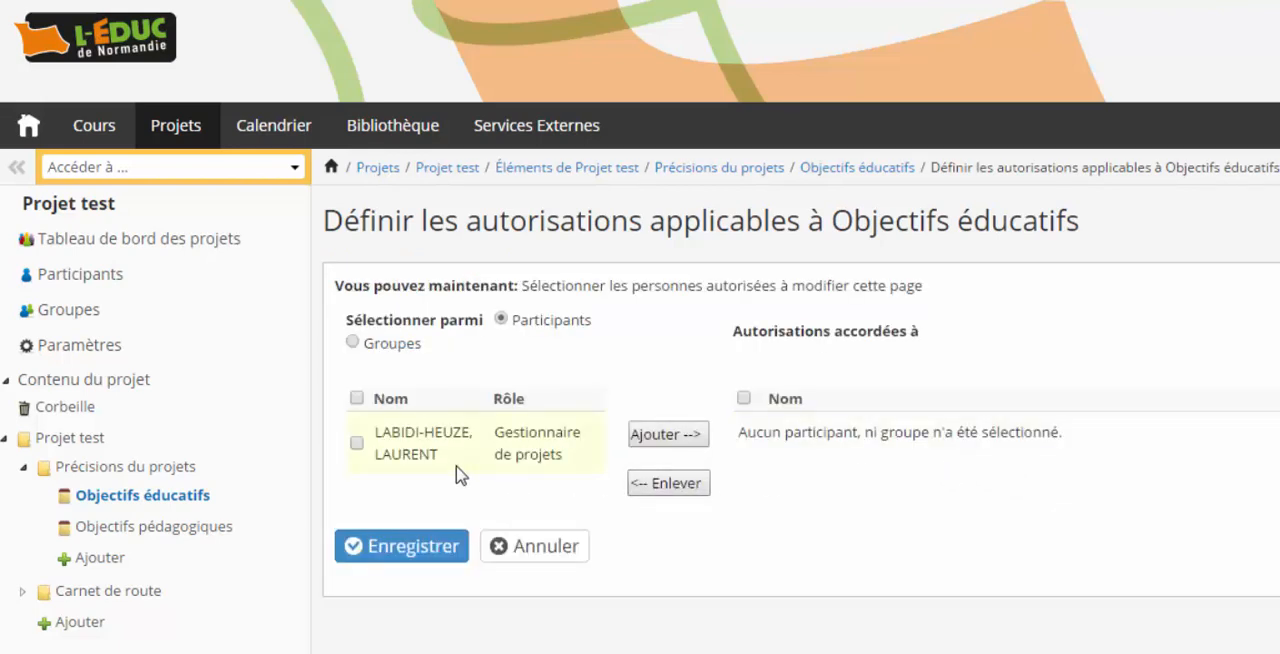